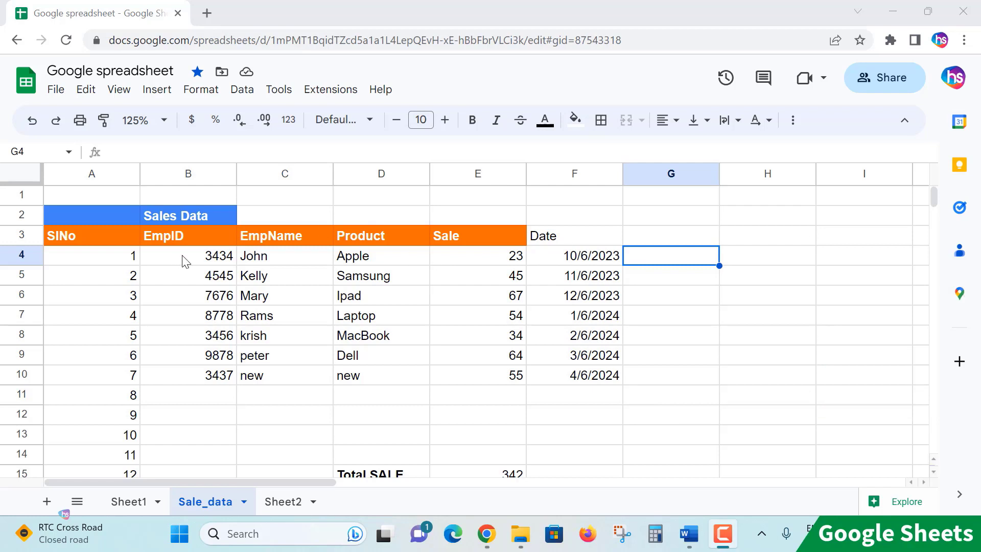
left_click_drag(188, 261, 201, 375)
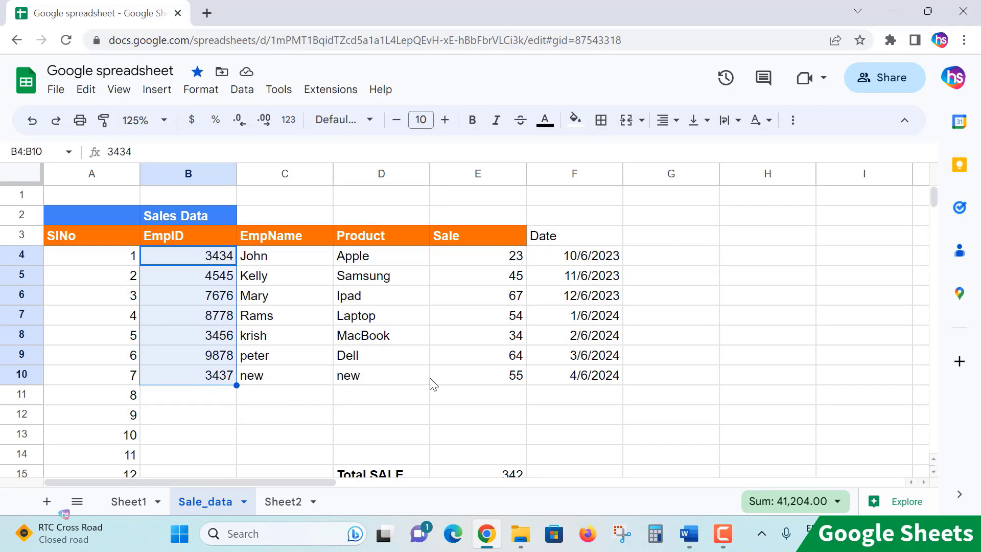
left_click(261, 416)
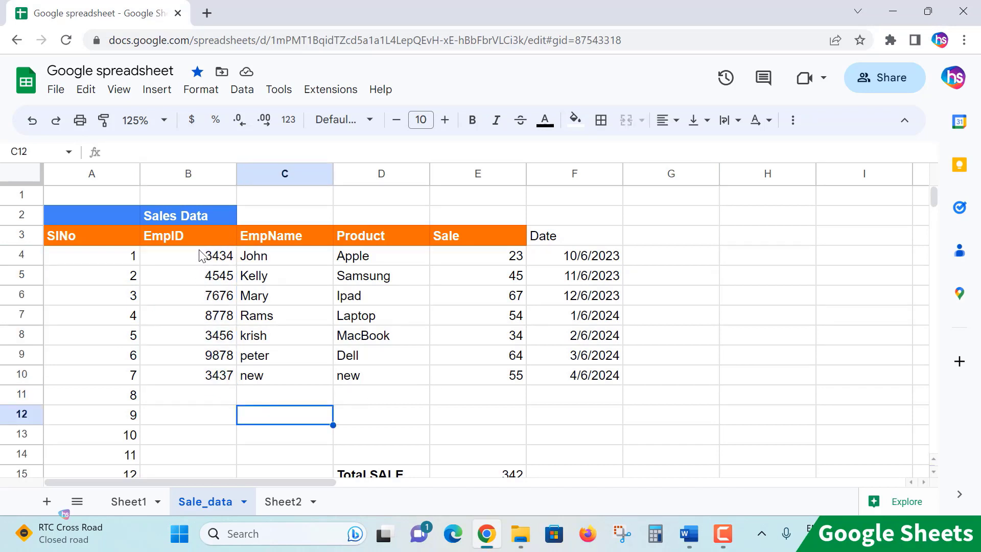
left_click_drag(192, 254, 191, 357)
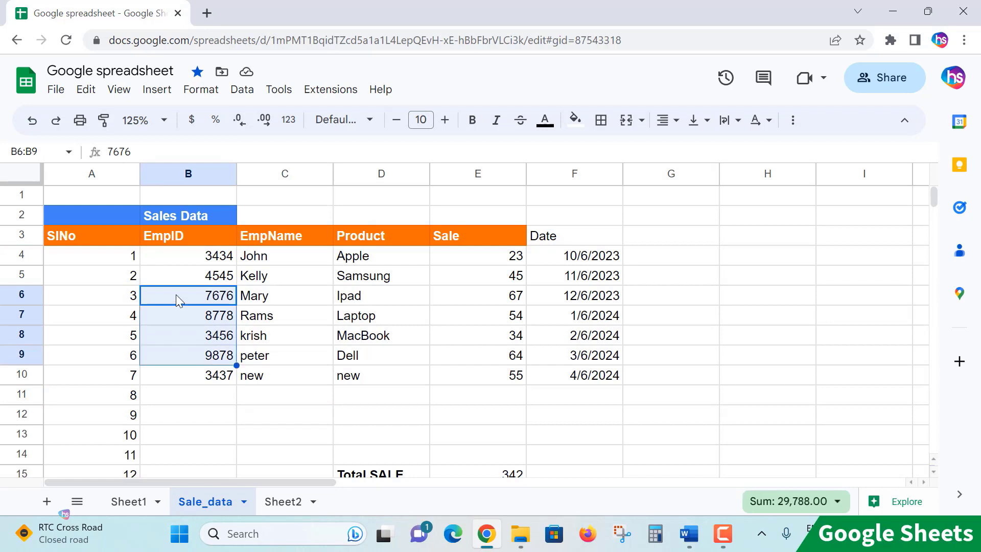
Copy the seven EmpID values in B4:B10.
left_click(185, 260)
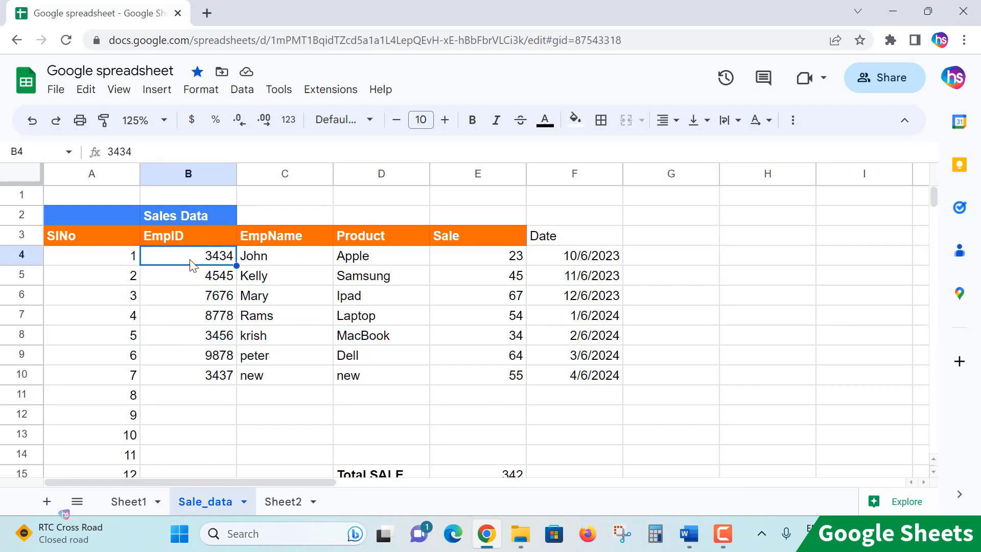
key("shift+Down")
key("shift+Down")
key("shift+Down")
key("shift+Down")
key("shift+Down")
key("shift+Down")
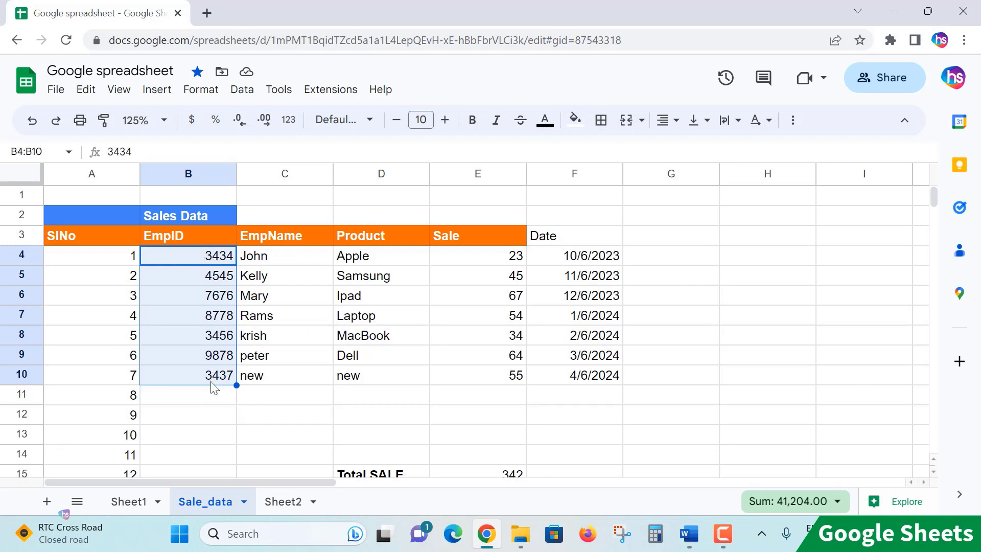
right_click(203, 263)
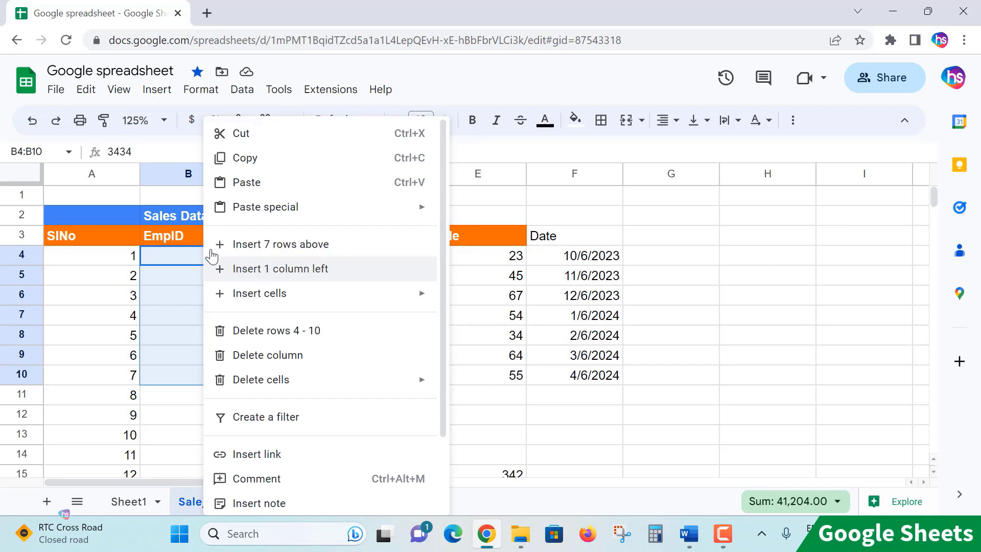
left_click(361, 157)
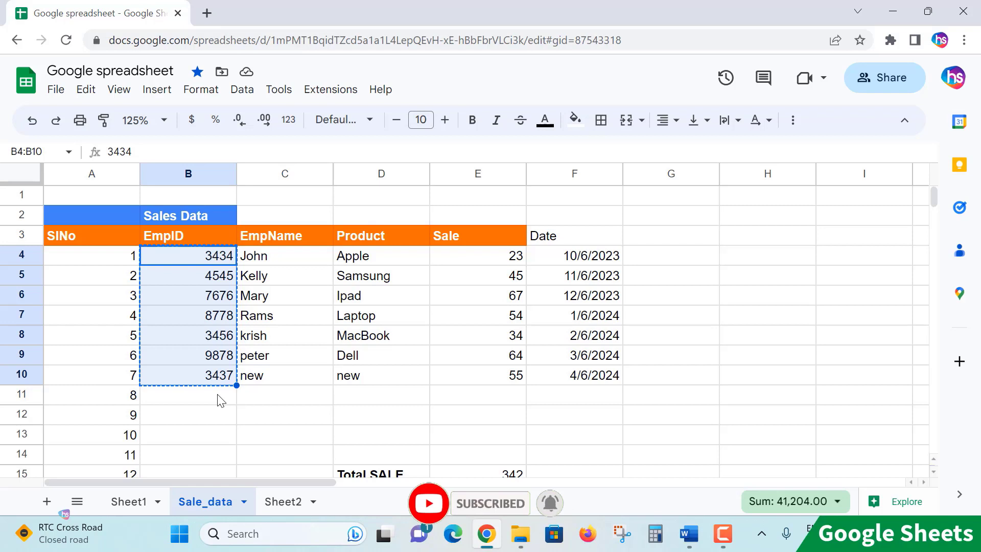
right_click(198, 253)
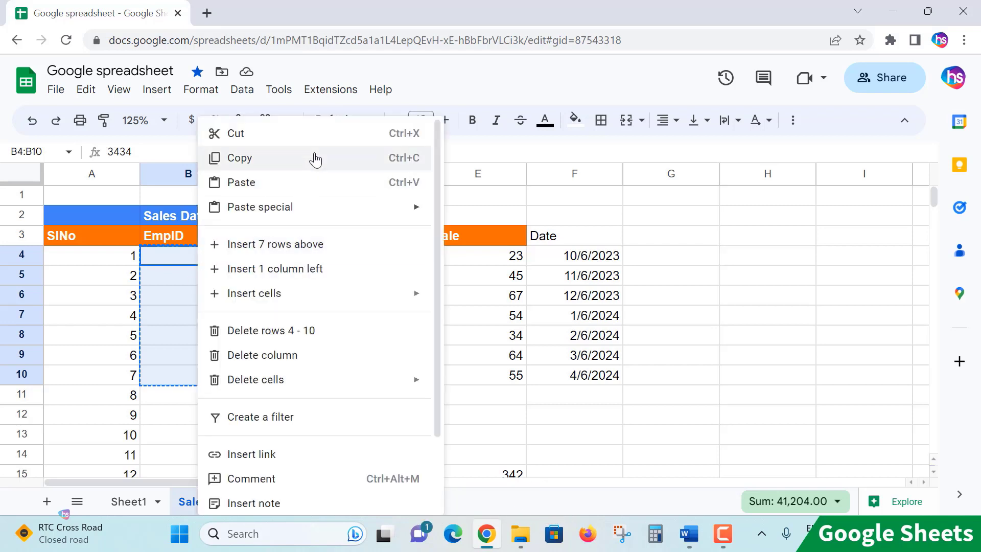
left_click(176, 252)
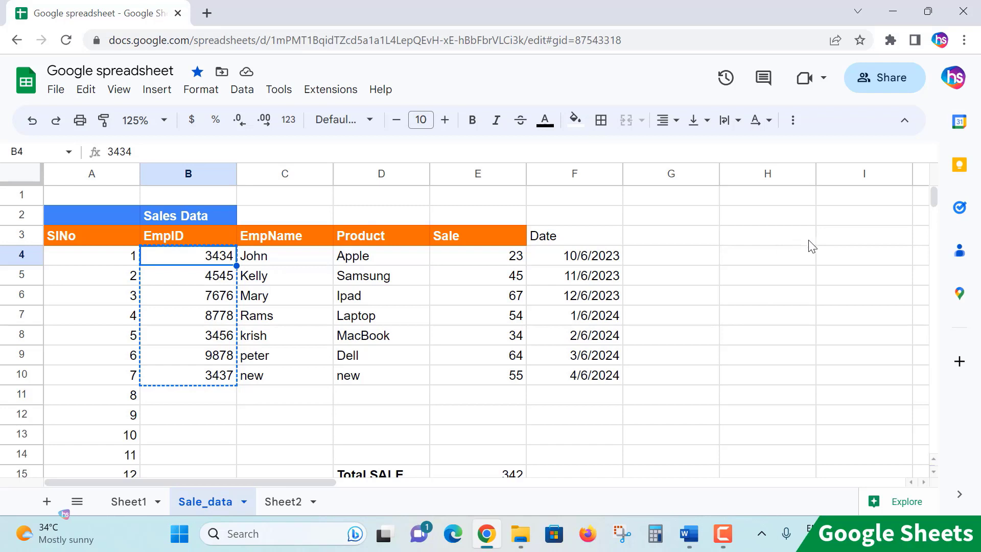
Paste the copied EmpID values into column H starting at H4 and reselect the source range B4:B10.
left_click(791, 241)
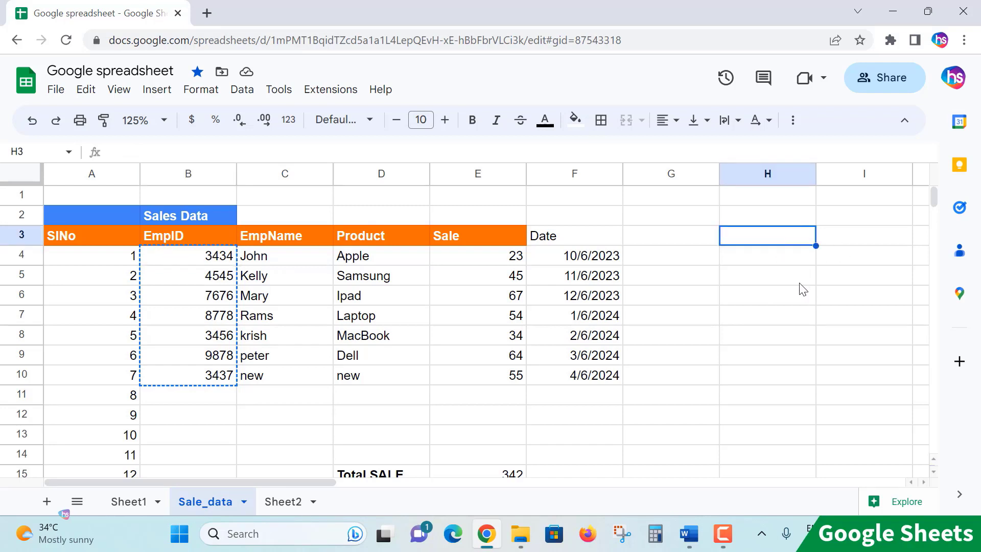
key("ctrl+v")
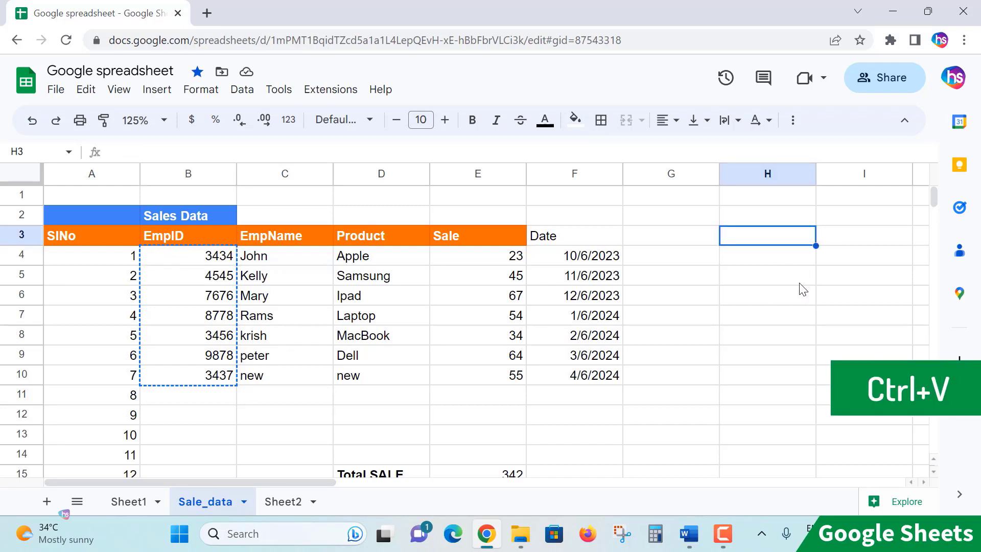
right_click(786, 242)
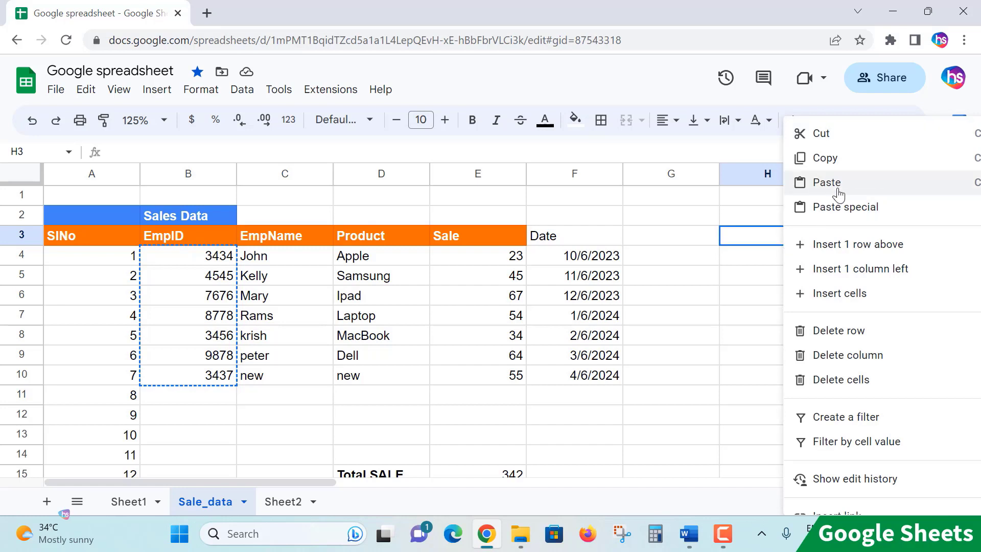
left_click(747, 241)
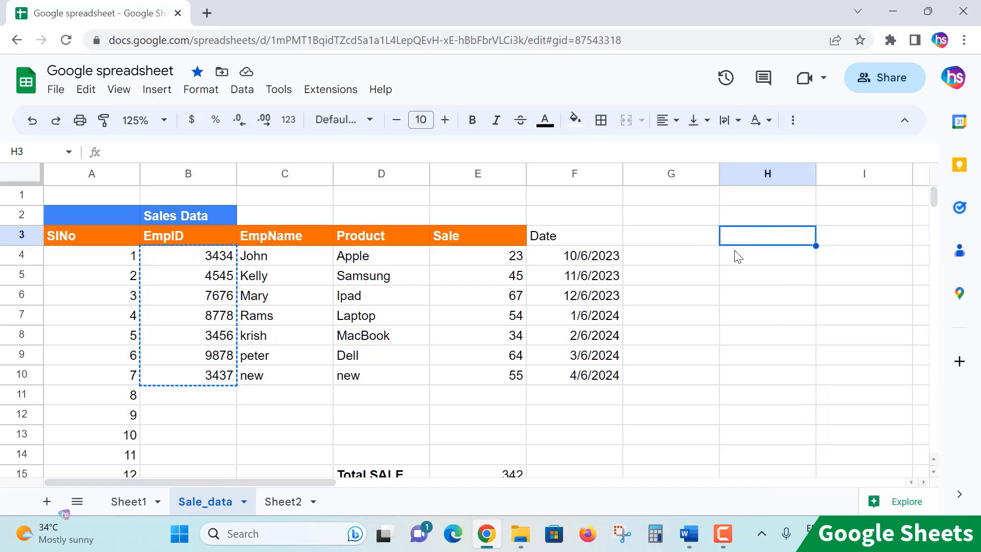
right_click(743, 242)
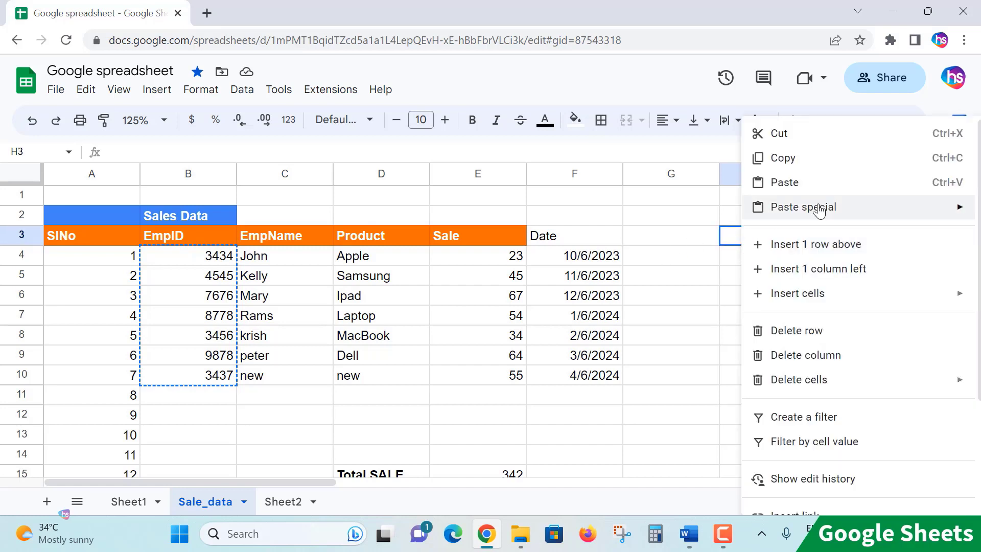
key("ctrl+v")
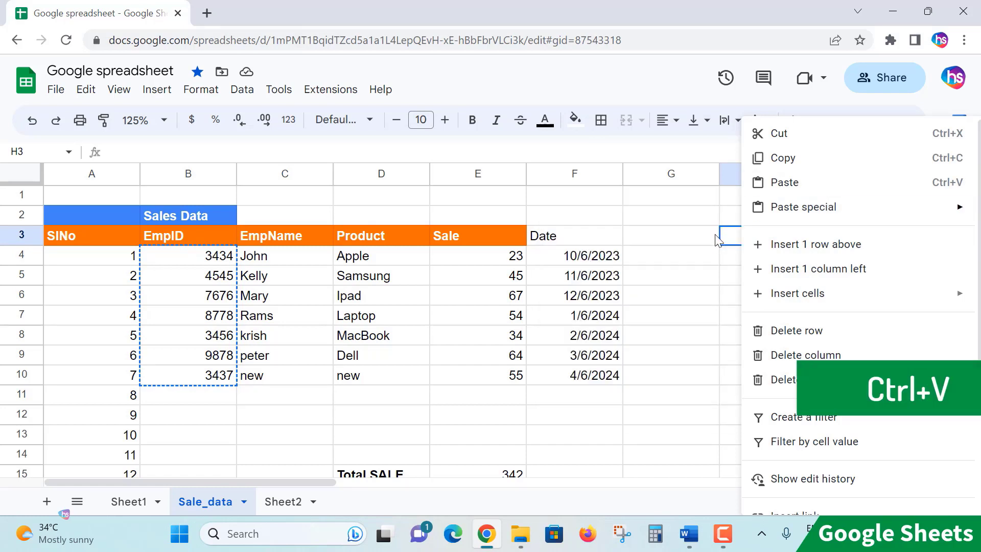
left_click(740, 243)
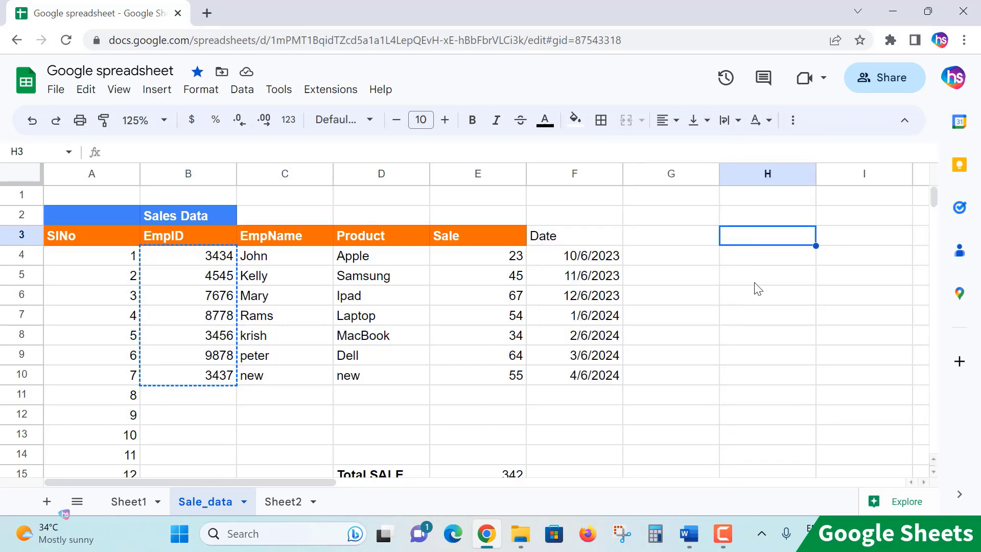
left_click(770, 259)
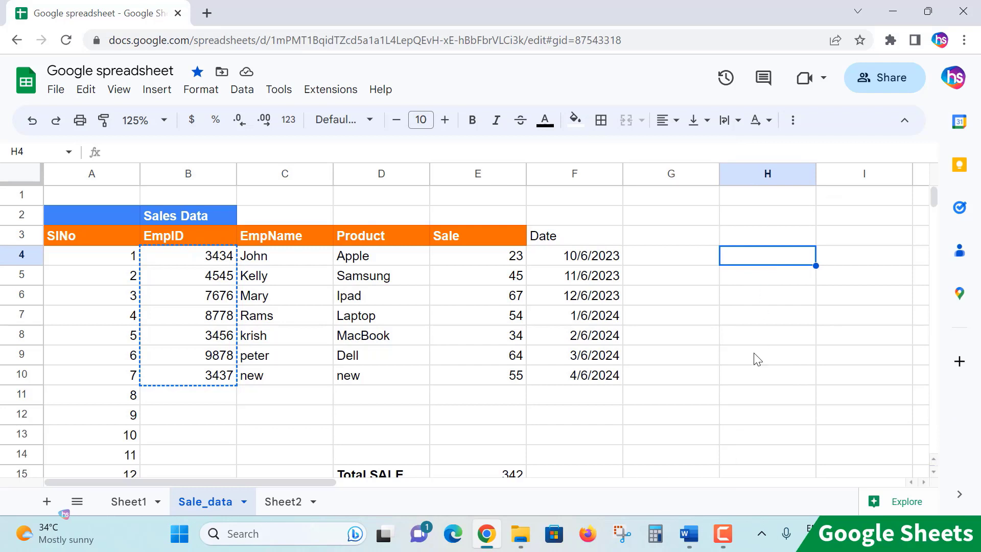
key("ctrl+v")
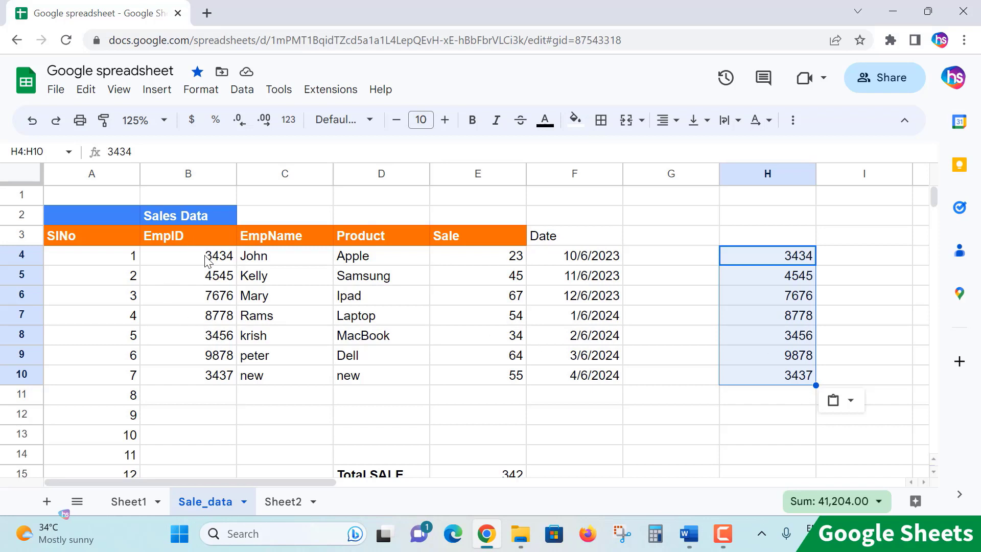
left_click_drag(205, 257, 222, 380)
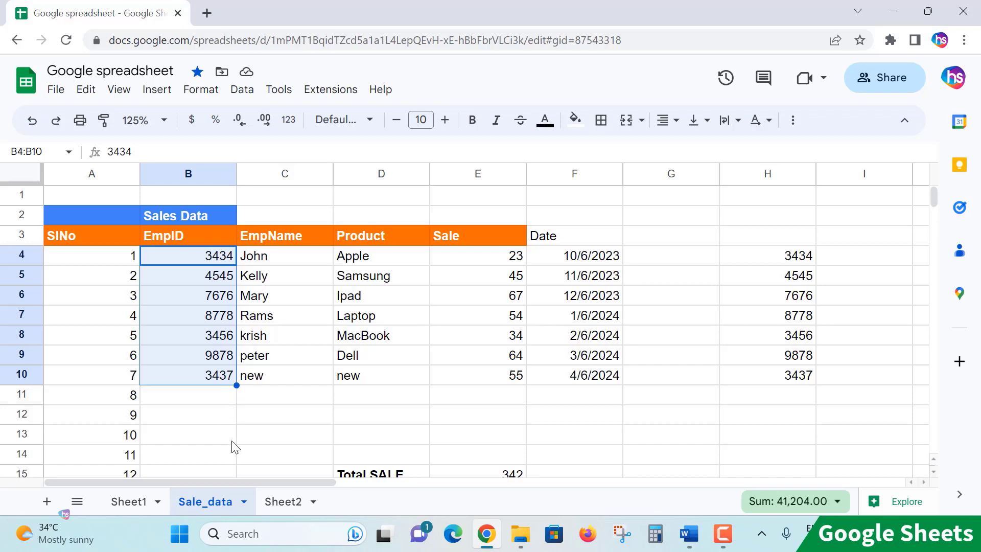
Delete the pasted EmpID values from H4:H10.
left_click(761, 236)
left_click(779, 264)
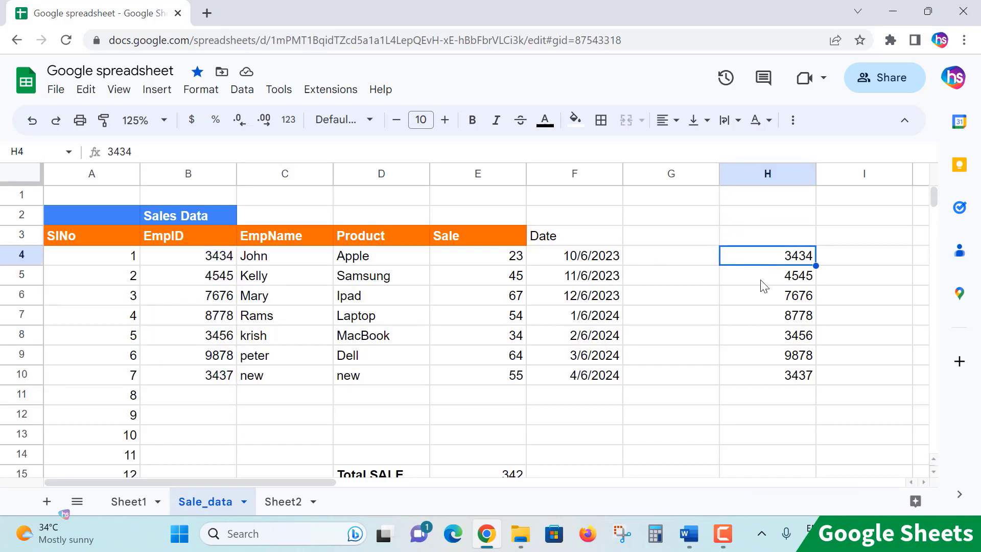
left_click(786, 381, "shift")
key("Delete")
left_click(748, 400)
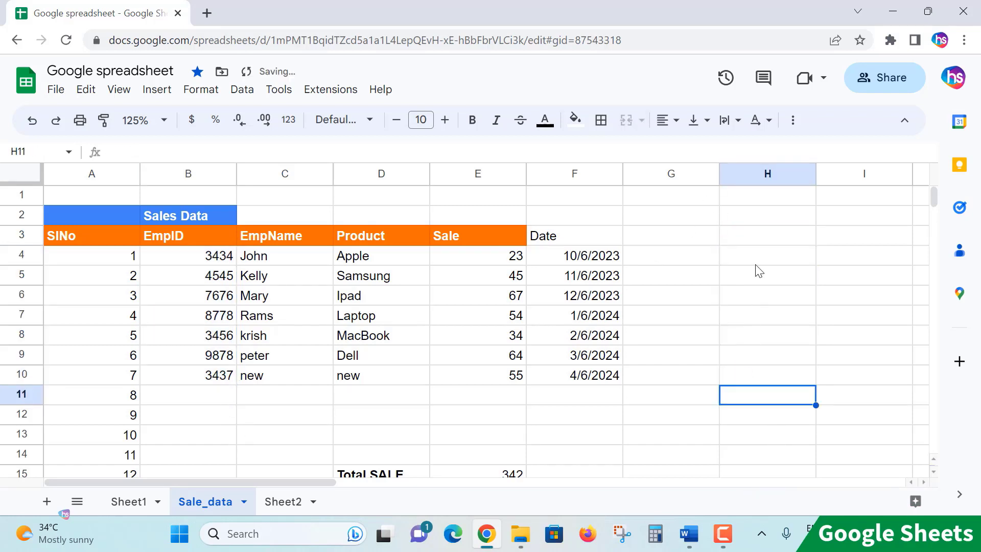
Cut the EmpID values in B4:B10 and paste them into column H starting at H4.
left_click(188, 262)
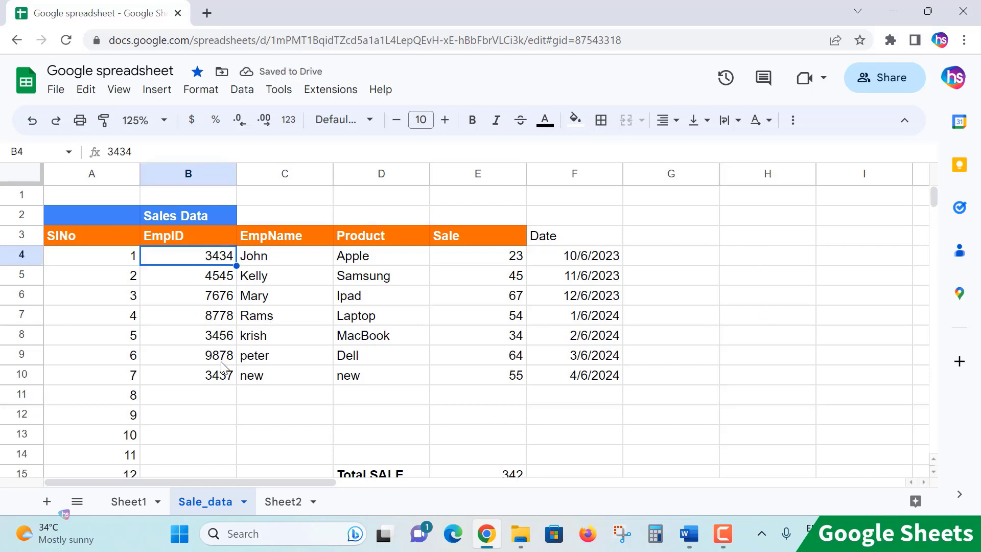
left_click(216, 381, "shift")
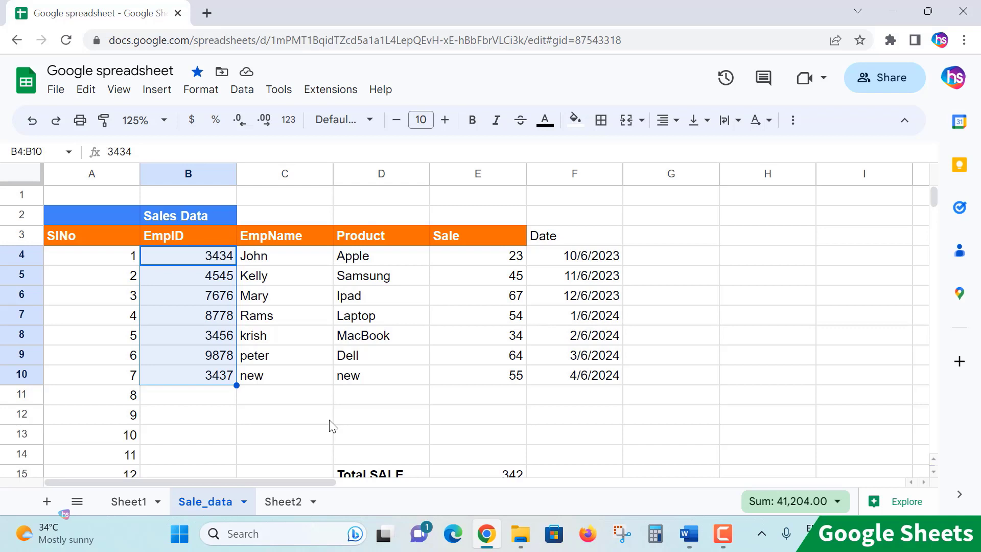
key("ctrl+x")
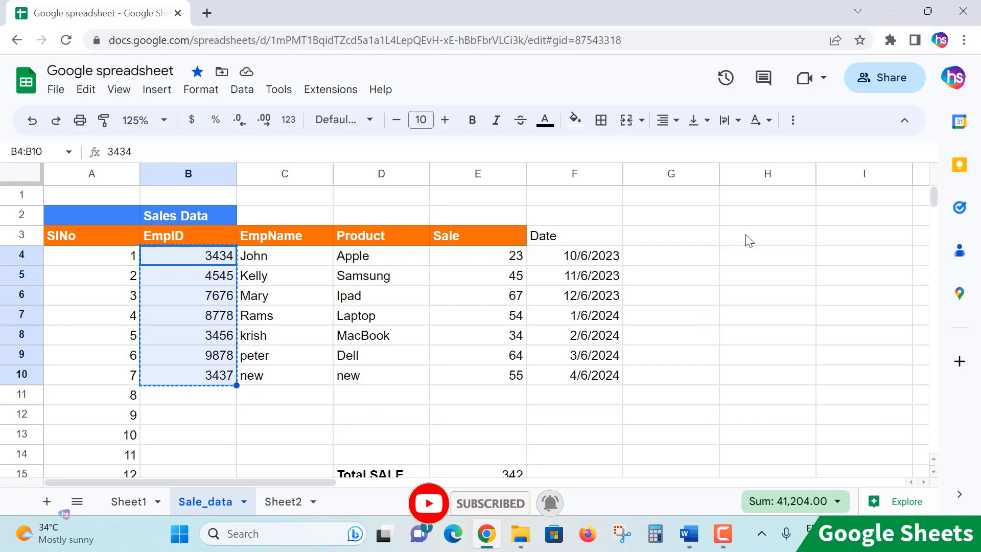
left_click(745, 258)
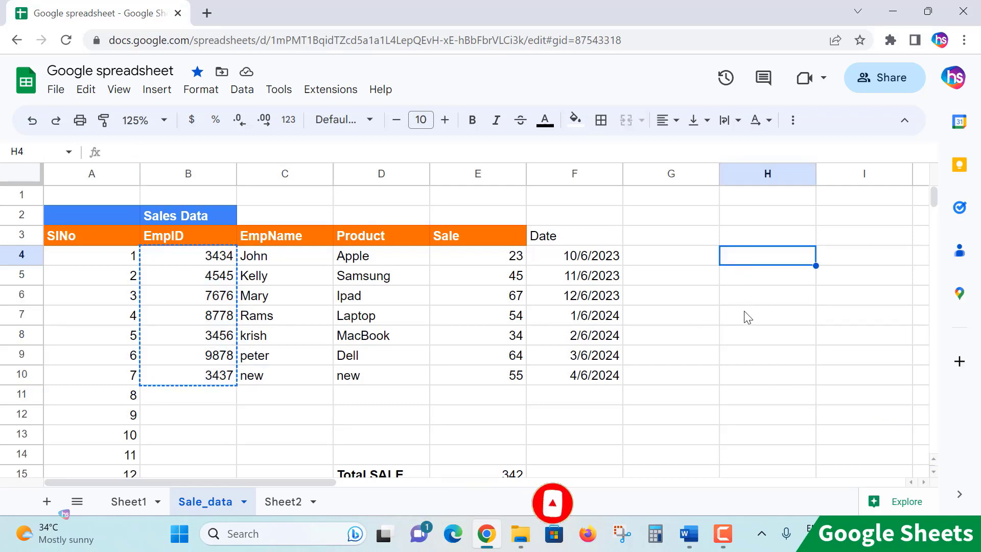
key("ctrl+v")
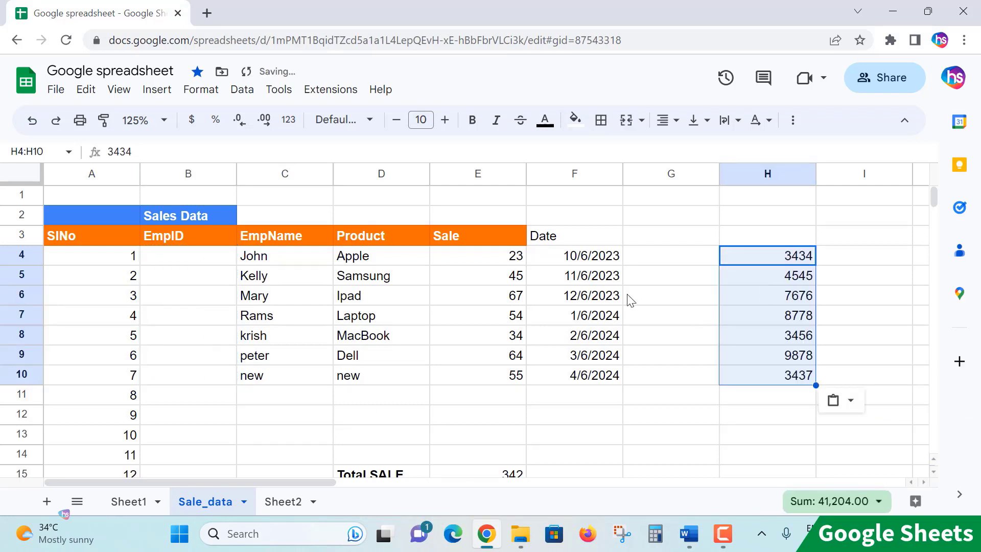
Check the source range B4:B10 and the moved values in H4:H10, and undo the move.
left_click(171, 264)
left_click(188, 381)
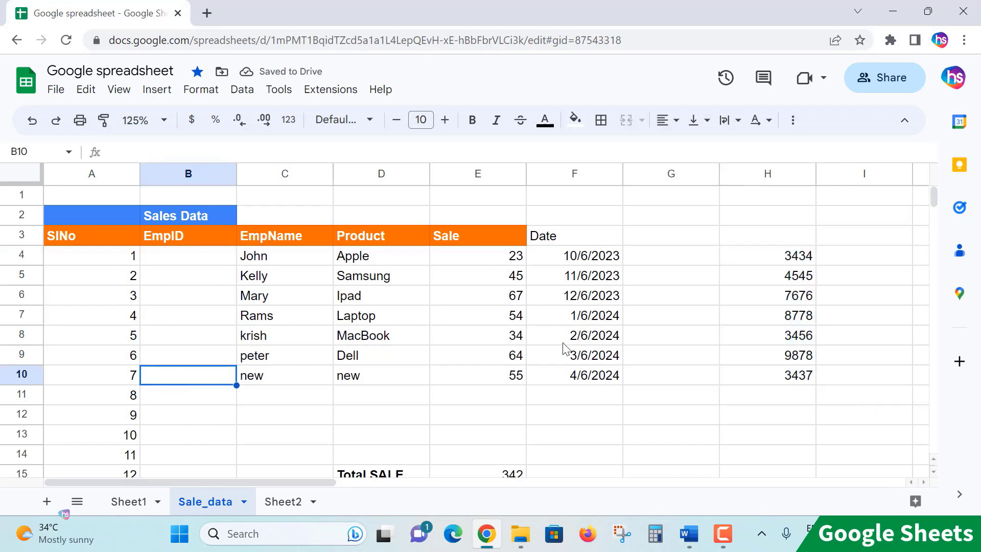
left_click_drag(797, 258, 803, 379)
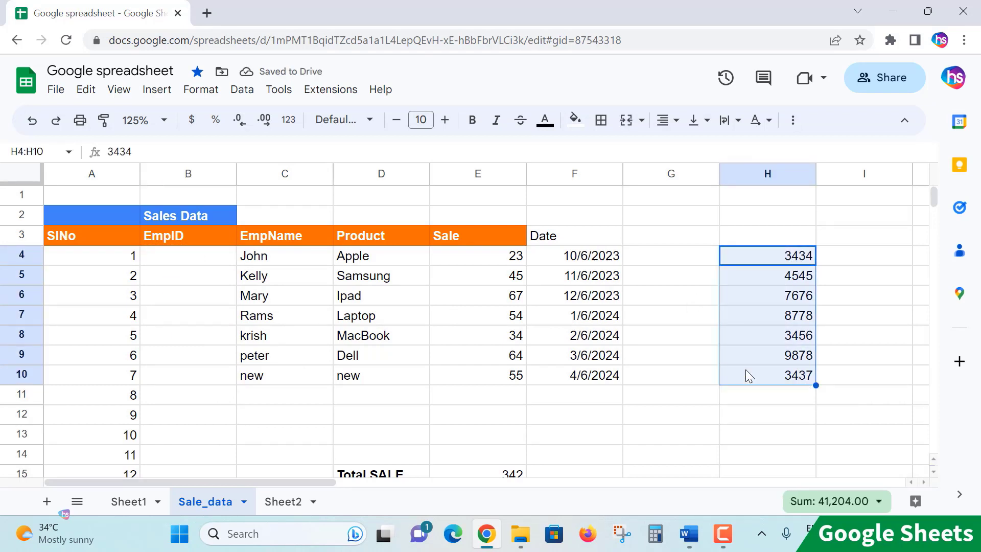
left_click_drag(205, 257, 209, 316)
left_click_drag(215, 383, 217, 382)
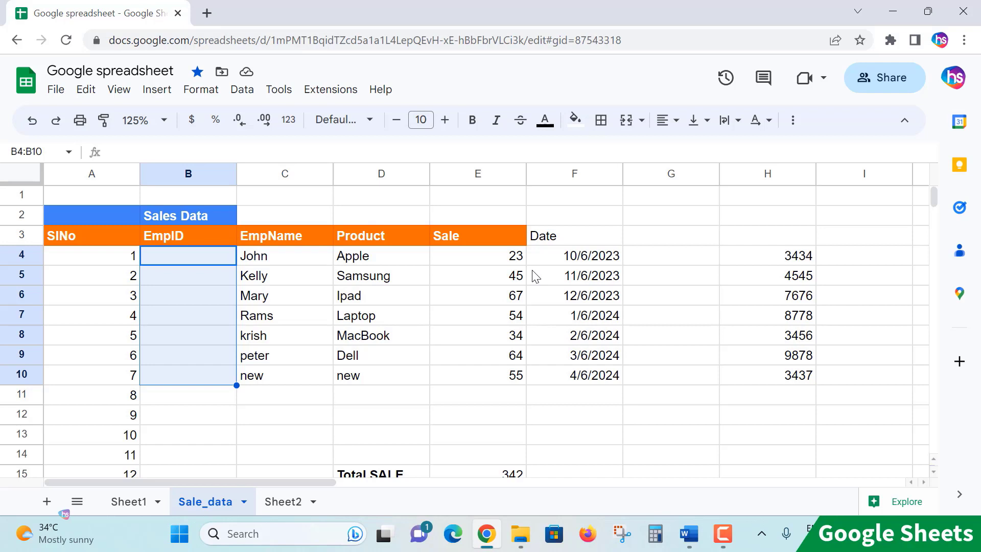
key("ctrl+v")
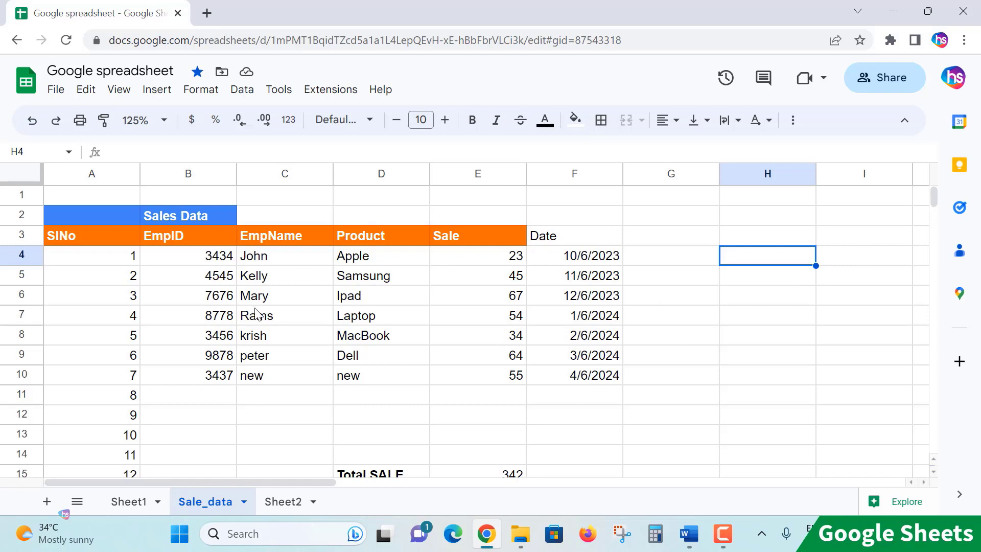
left_click_drag(297, 258, 327, 356)
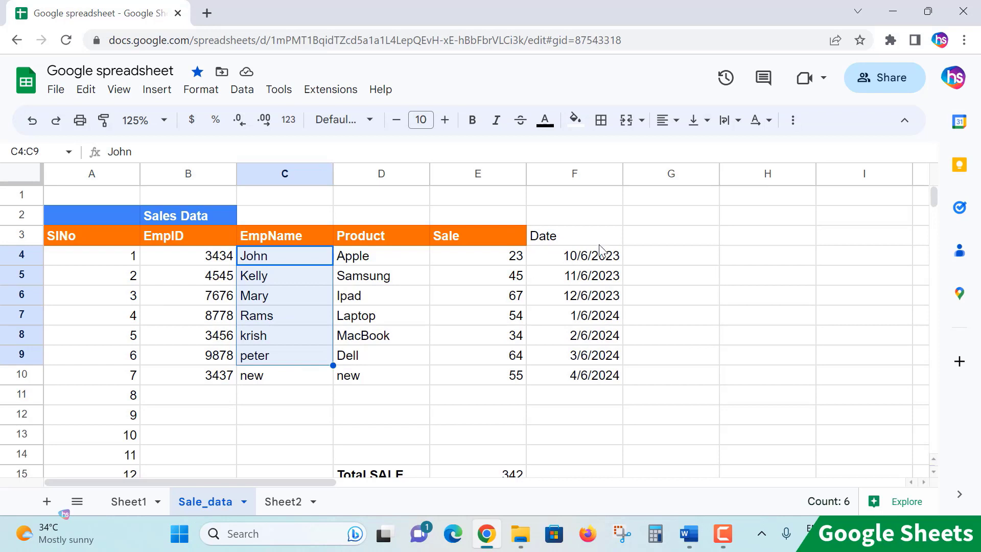
left_click(503, 421)
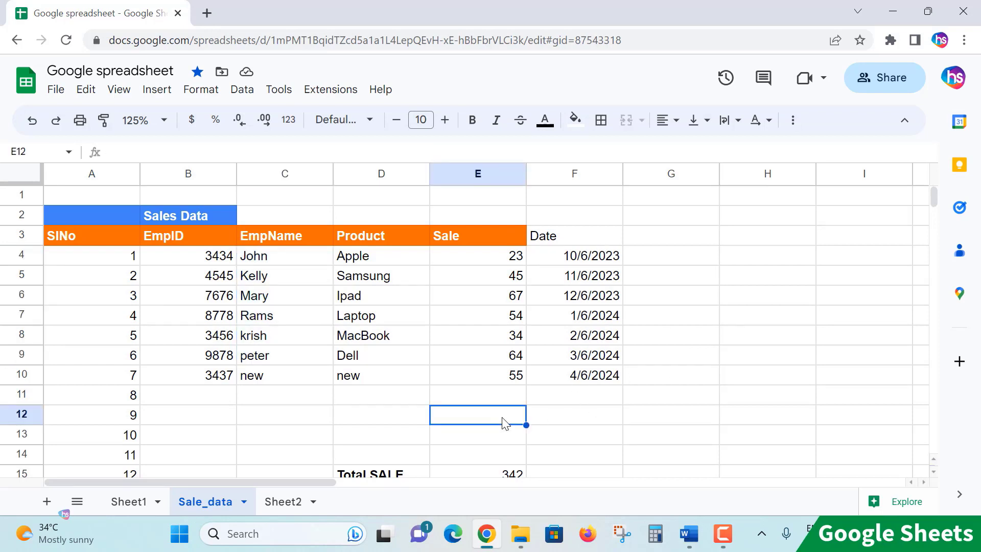